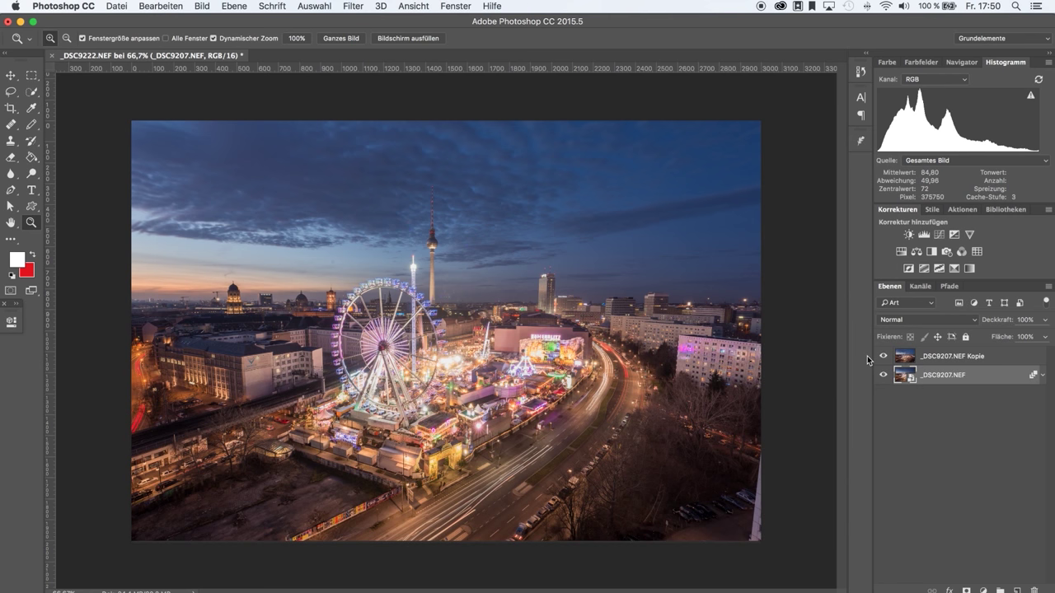
# Hide the Kopie layer to compare the stacked result with a single frame.
pyautogui.click(883, 356)
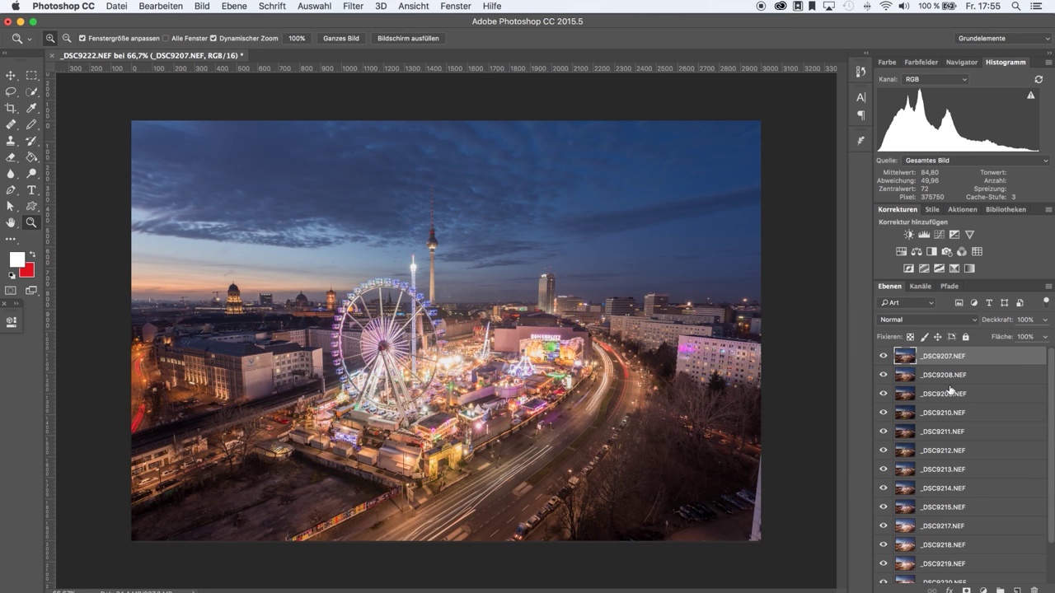
# Hide exposures _DSC9207–_DSC9209 to preview later frames, then show _DSC9208 again.
pyautogui.click(883, 356)
pyautogui.moveTo(884, 377); pyautogui.dragTo(884, 394)
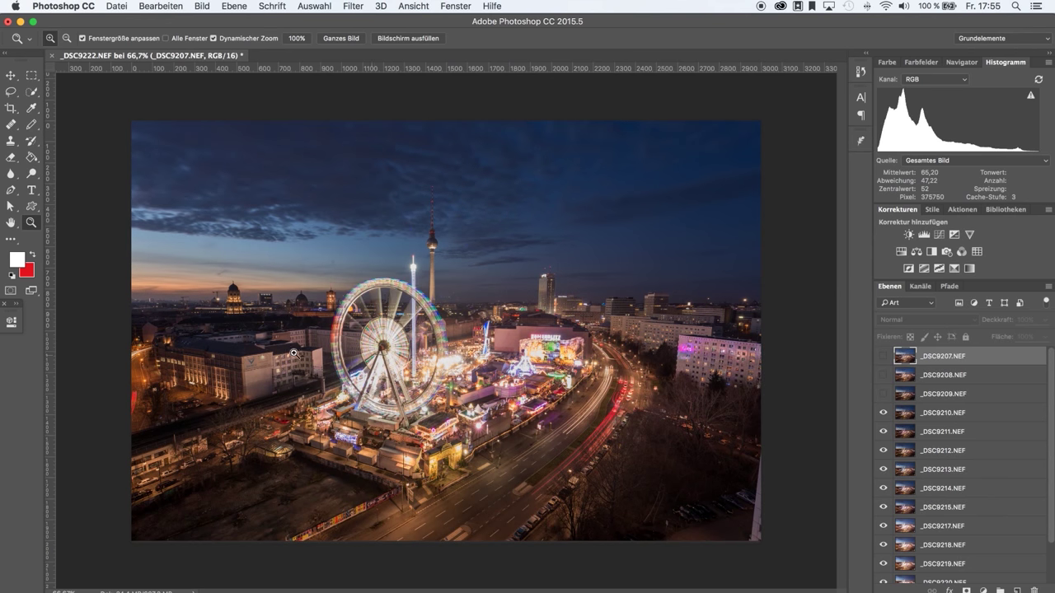
pyautogui.click(882, 376)
# Make the top _DSC9207 exposure visible again.
pyautogui.click(882, 356)
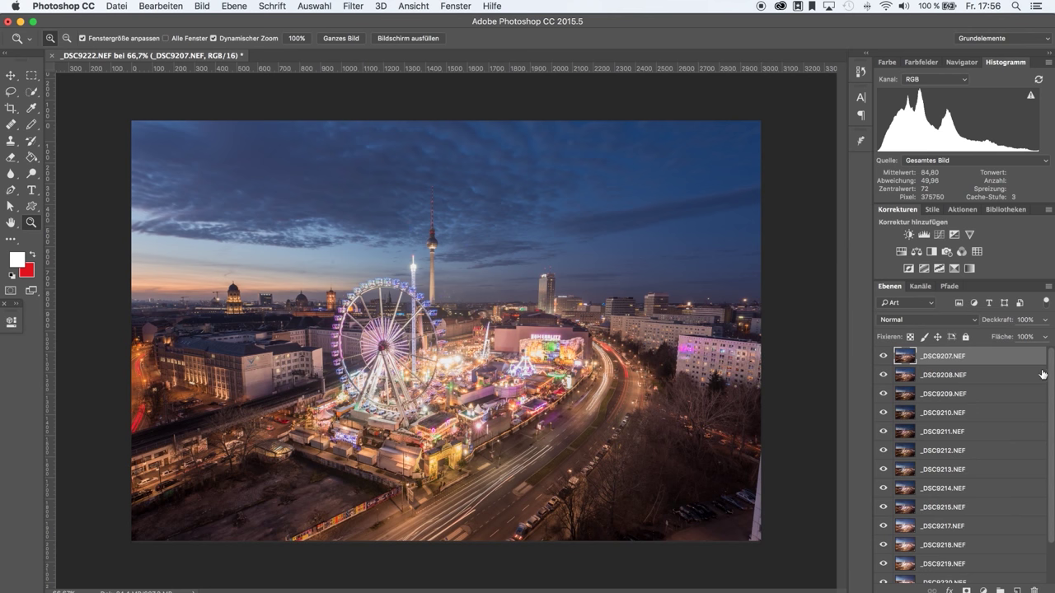
pyautogui.scroll(-3, 986, 442)
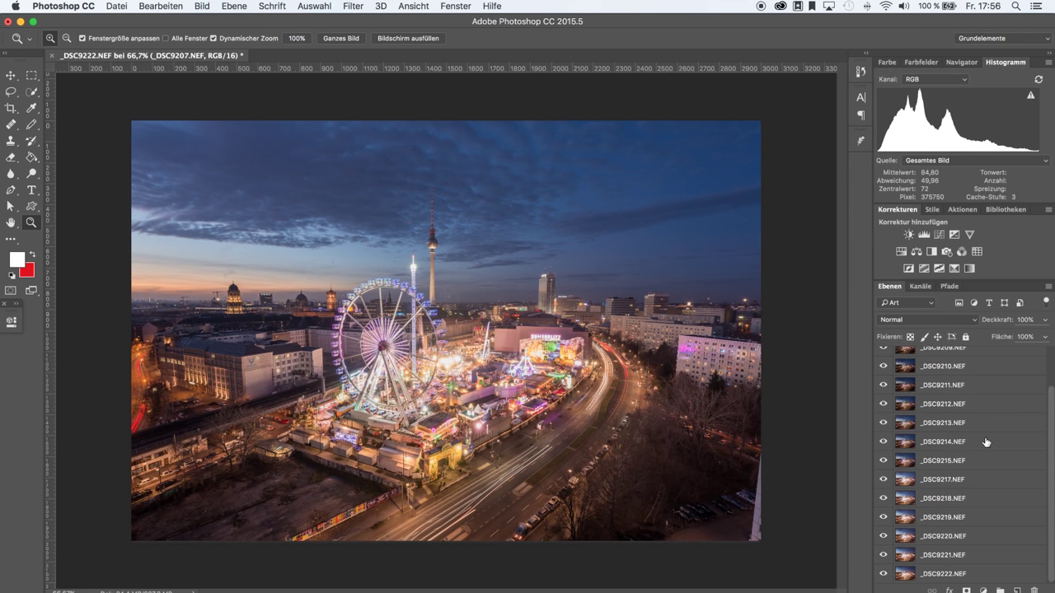
pyautogui.scroll(3, 986, 442)
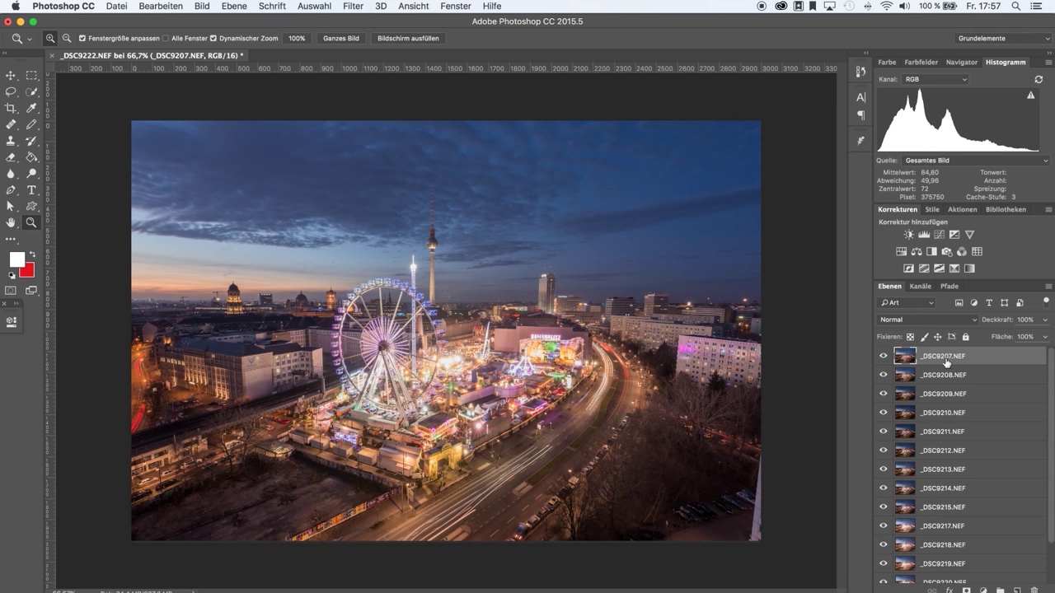
# Duplicate _DSC9207.NEF as a hidden copy, then select exposures _DSC9207 through _DSC9222.
pyautogui.moveTo(948, 364); pyautogui.dragTo(1013, 590)
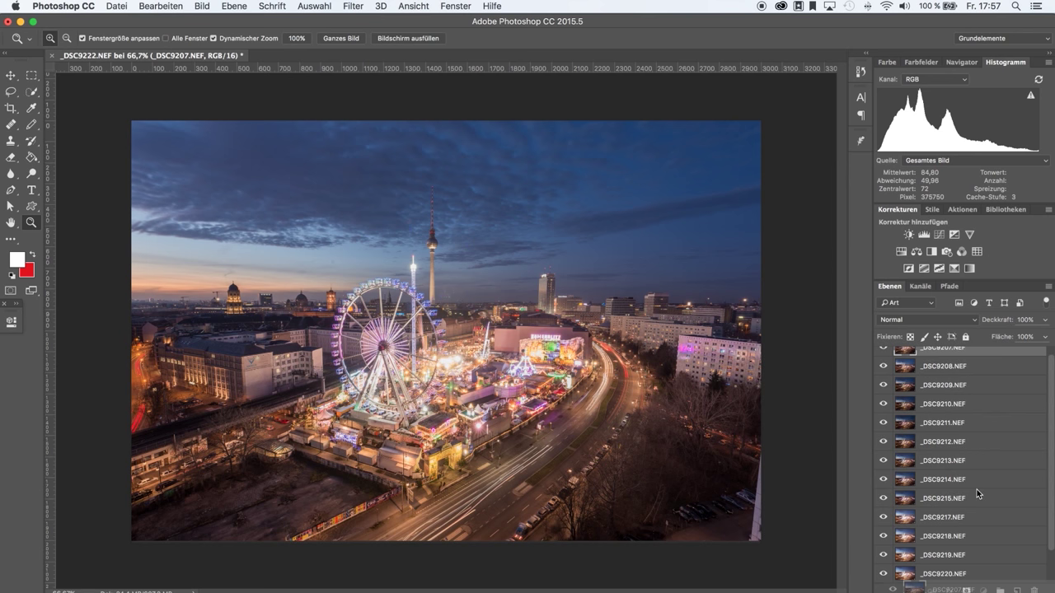
pyautogui.moveTo(976, 489); pyautogui.dragTo(1018, 590)
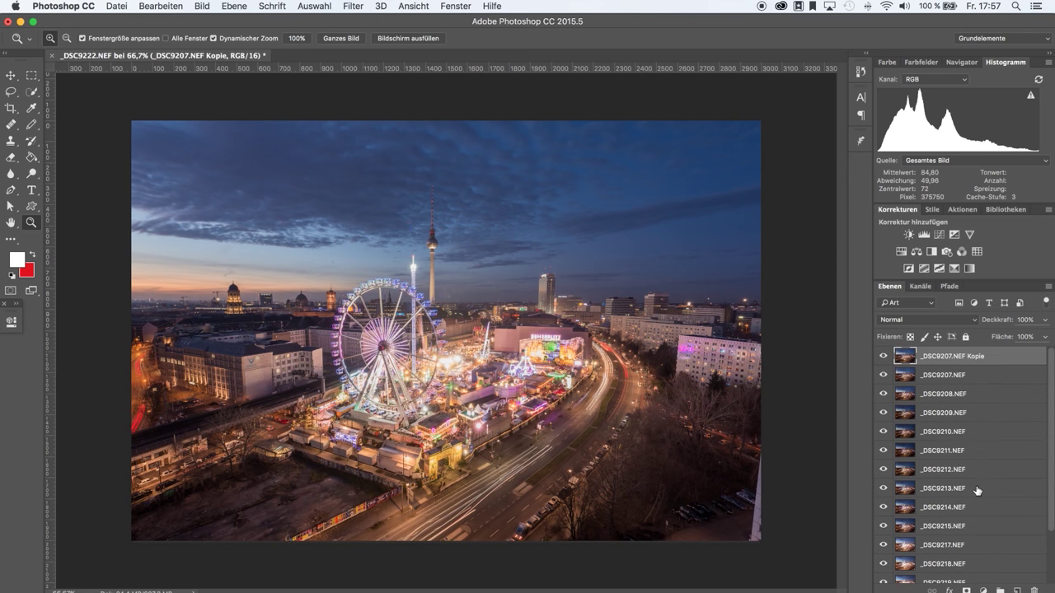
pyautogui.click(881, 357)
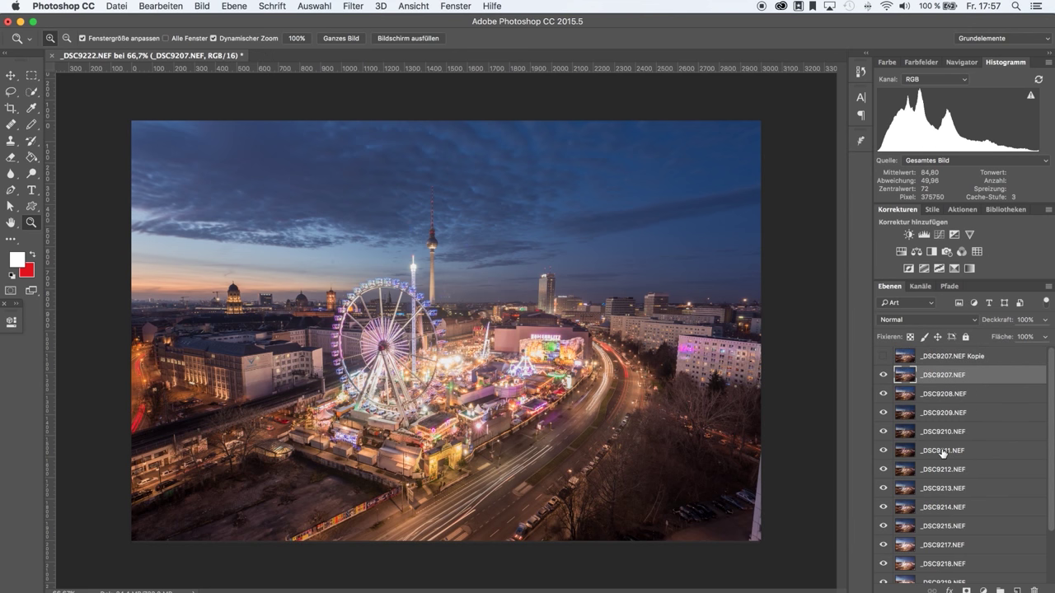
pyautogui.scroll(-4, 958, 466)
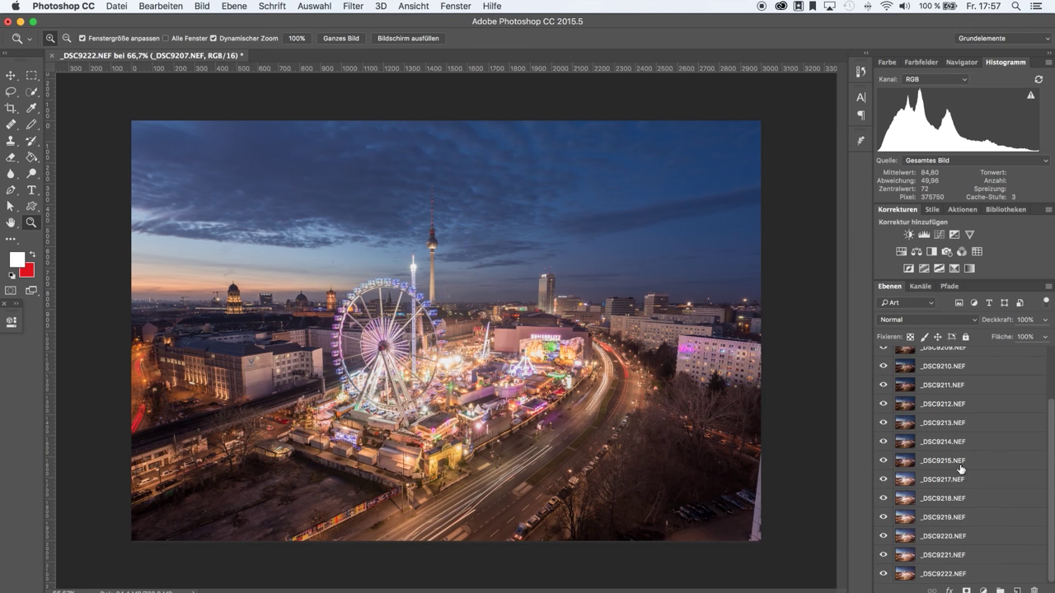
pyautogui.keyDown('shift'); pyautogui.click(946, 575); pyautogui.keyUp('shift')
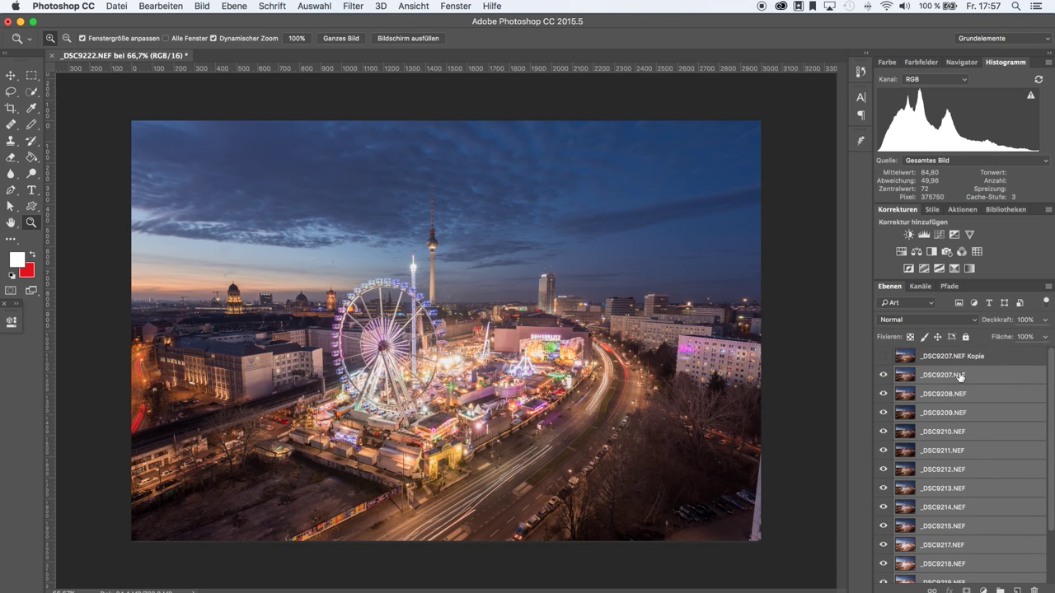
# Convert the selected exposure layers into one smart object via In Smartobjekt konvertieren.
pyautogui.rightClick(960, 375)
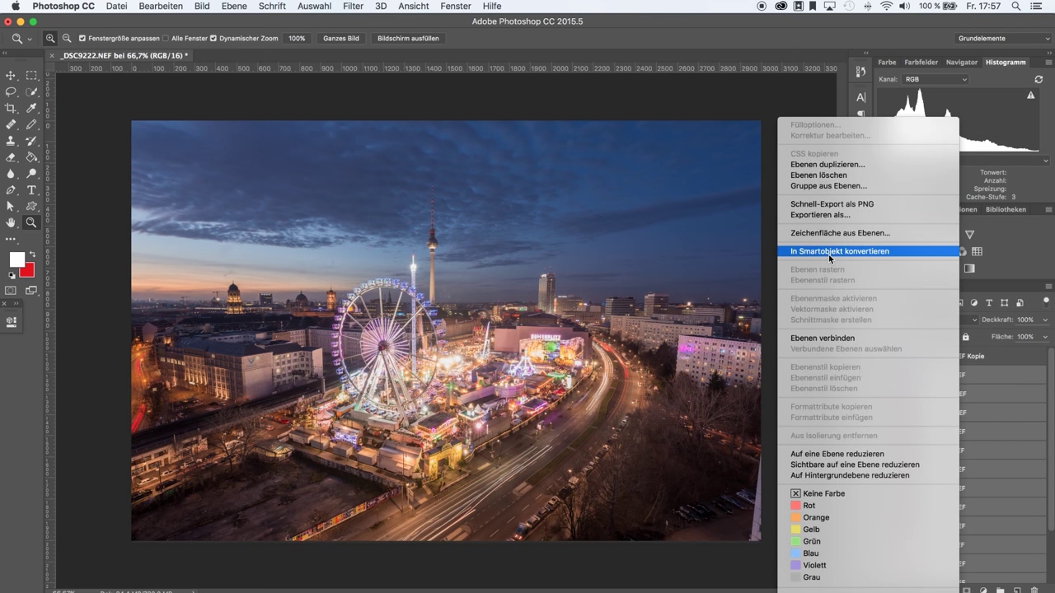
pyautogui.click(828, 252)
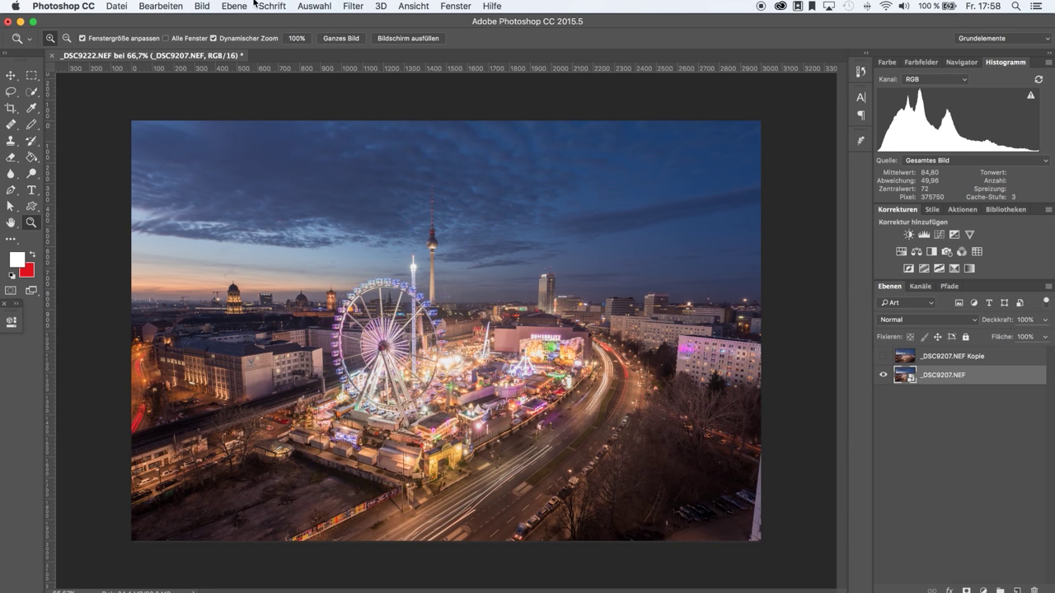
# Set the smart object's stack mode to Arithmetisches Mittel.
pyautogui.click(233, 5)
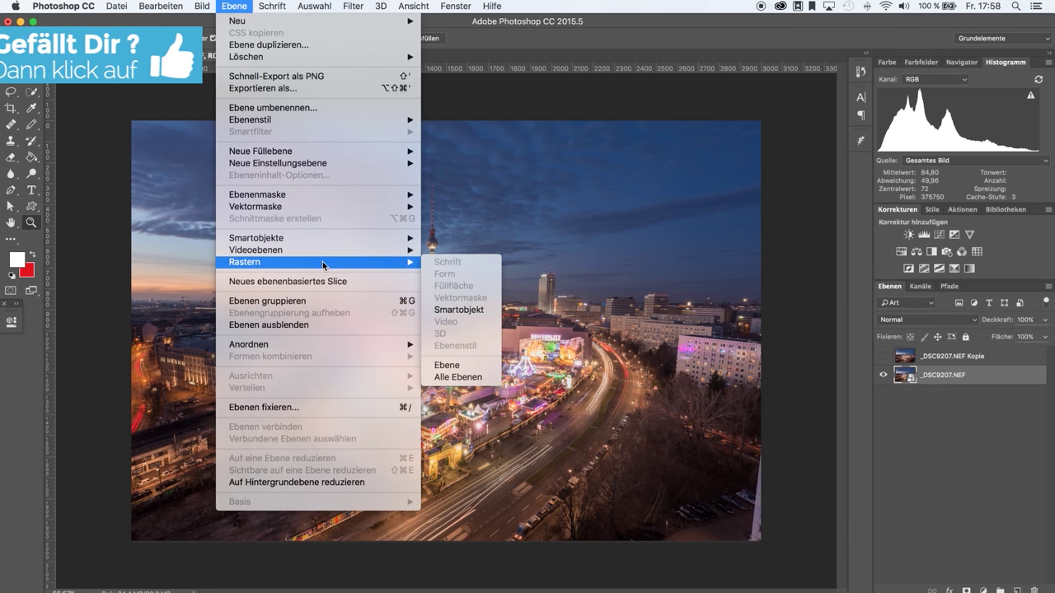
pyautogui.moveTo(256, 238)
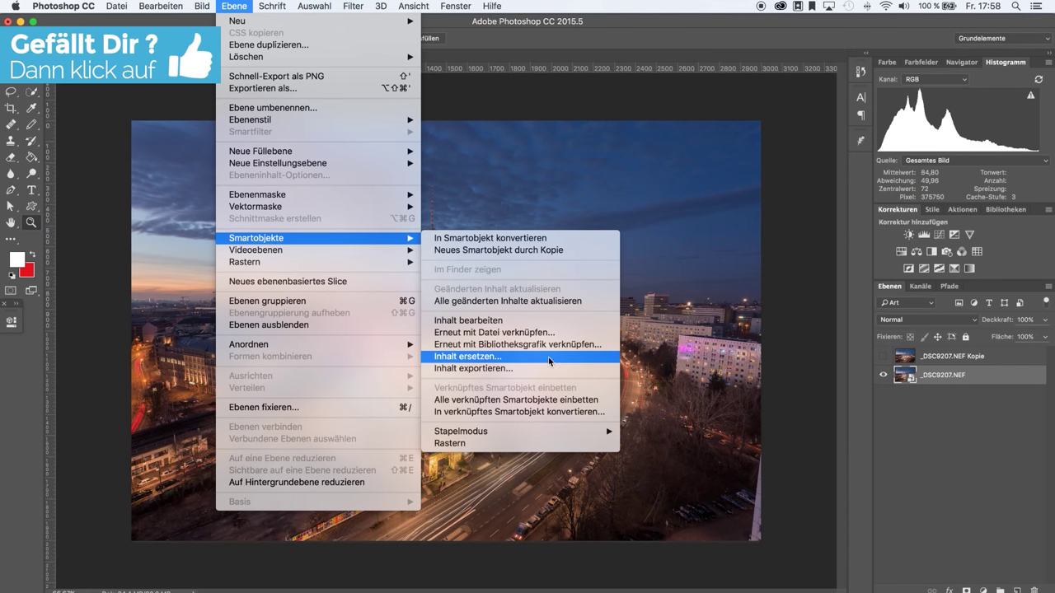
pyautogui.moveTo(462, 431)
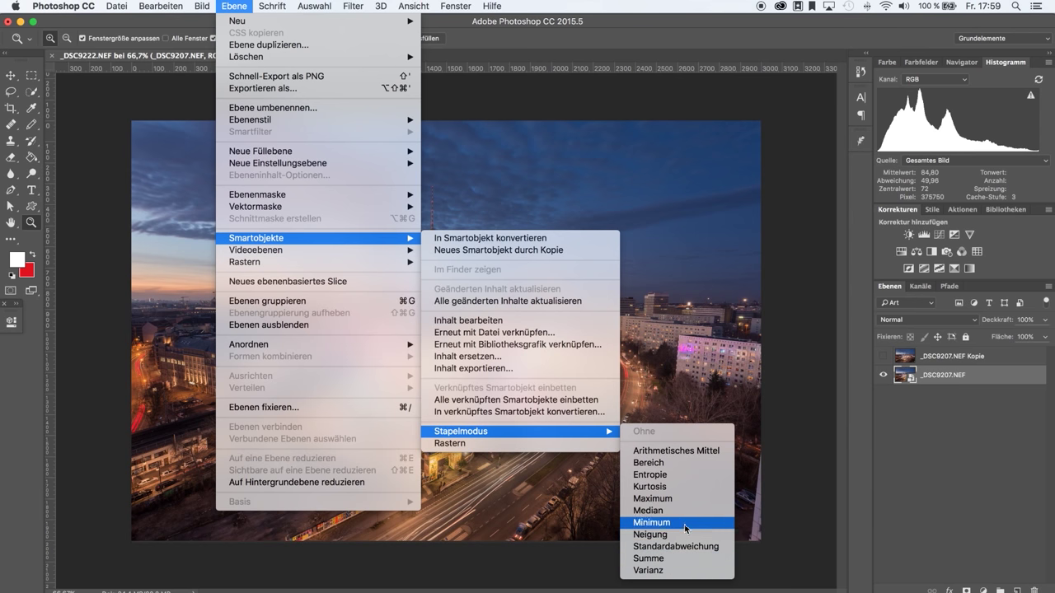
pyautogui.click(679, 453)
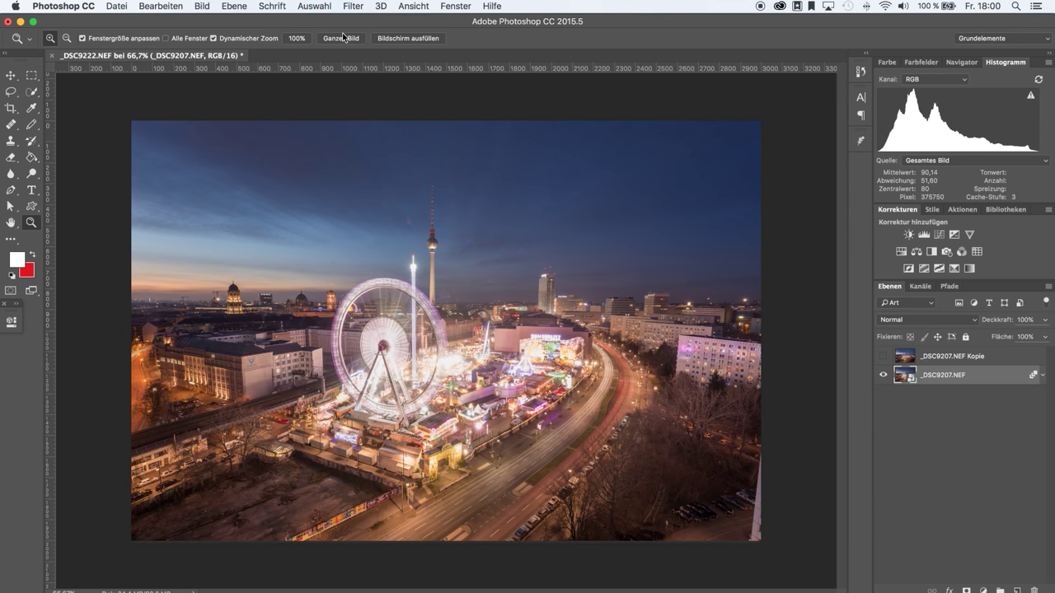
# Open Ebene > Smartobjekte > Stapelmodus to review the stack modes.
pyautogui.click(234, 6)
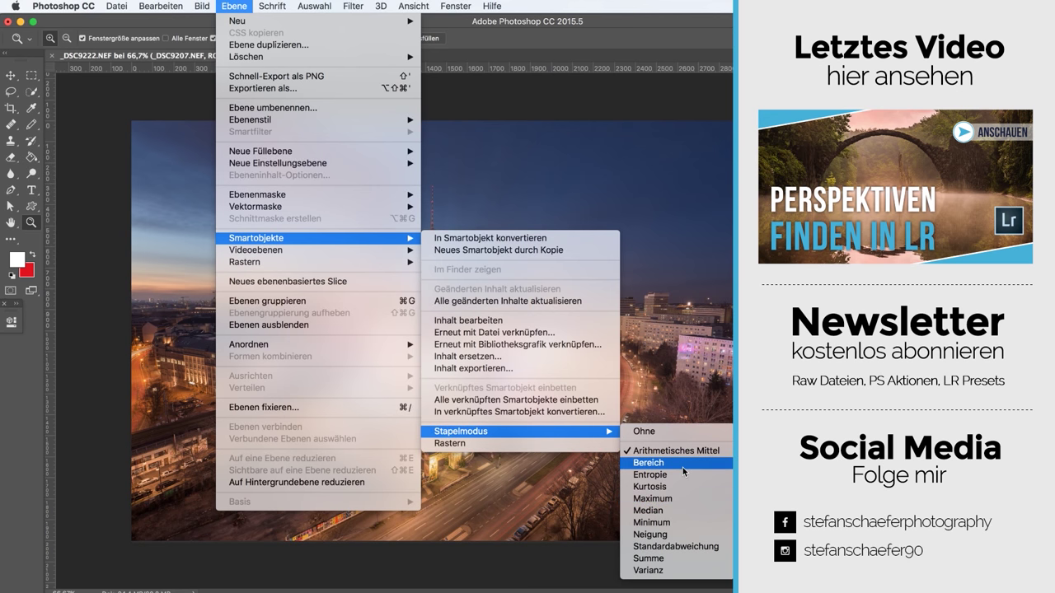
# Dismiss the Ebene menu on the canvas without changing the stack mode.
pyautogui.click(421, 228)
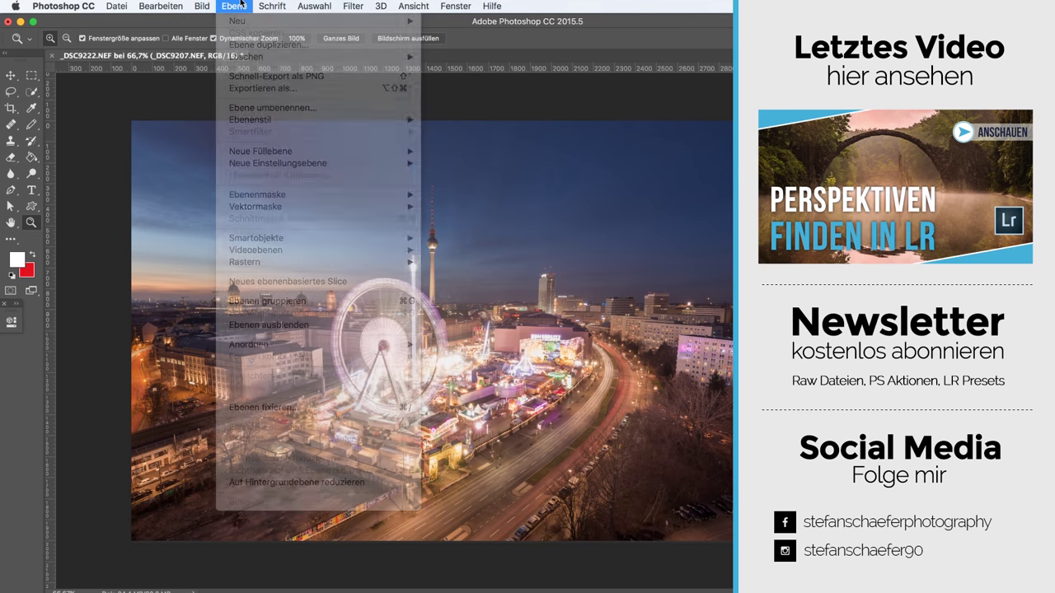